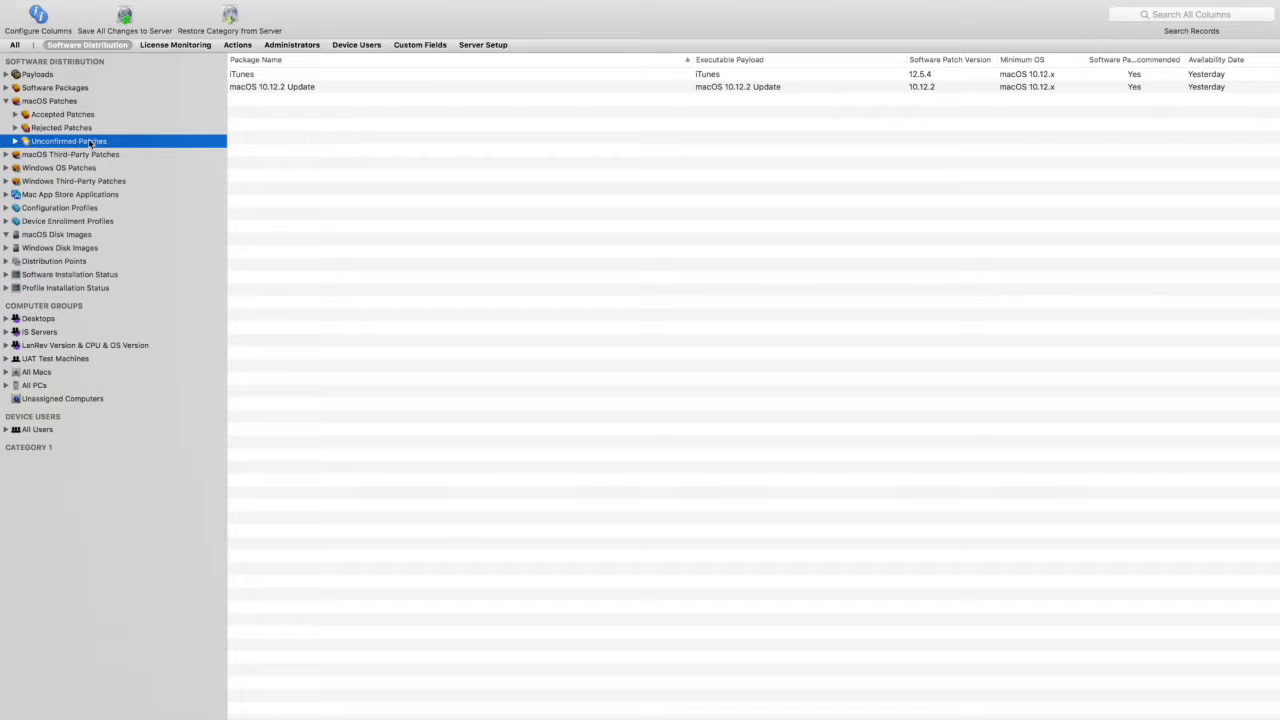
- Open the shared package properties of the unconfirmed iTunes and macOS 10.12.2 Update patches and review the Install at choices
left_click(1205, 76)
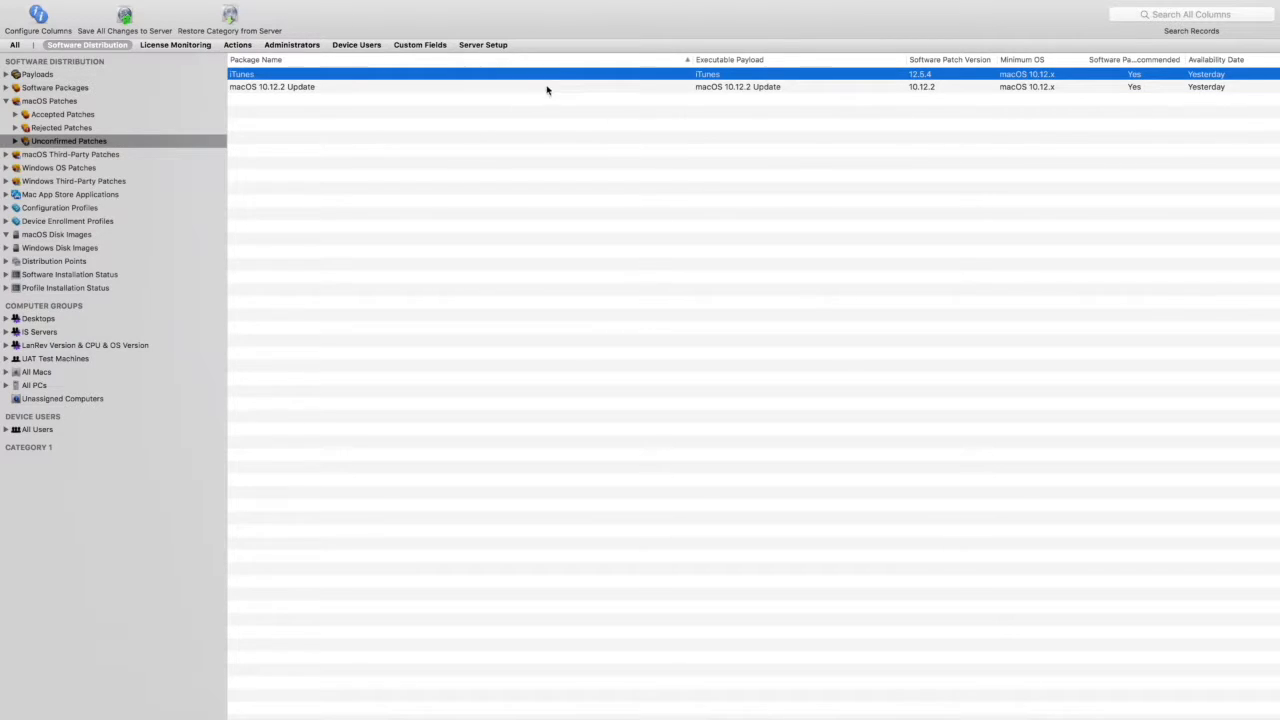
left_click_drag(538, 100, 534, 60)
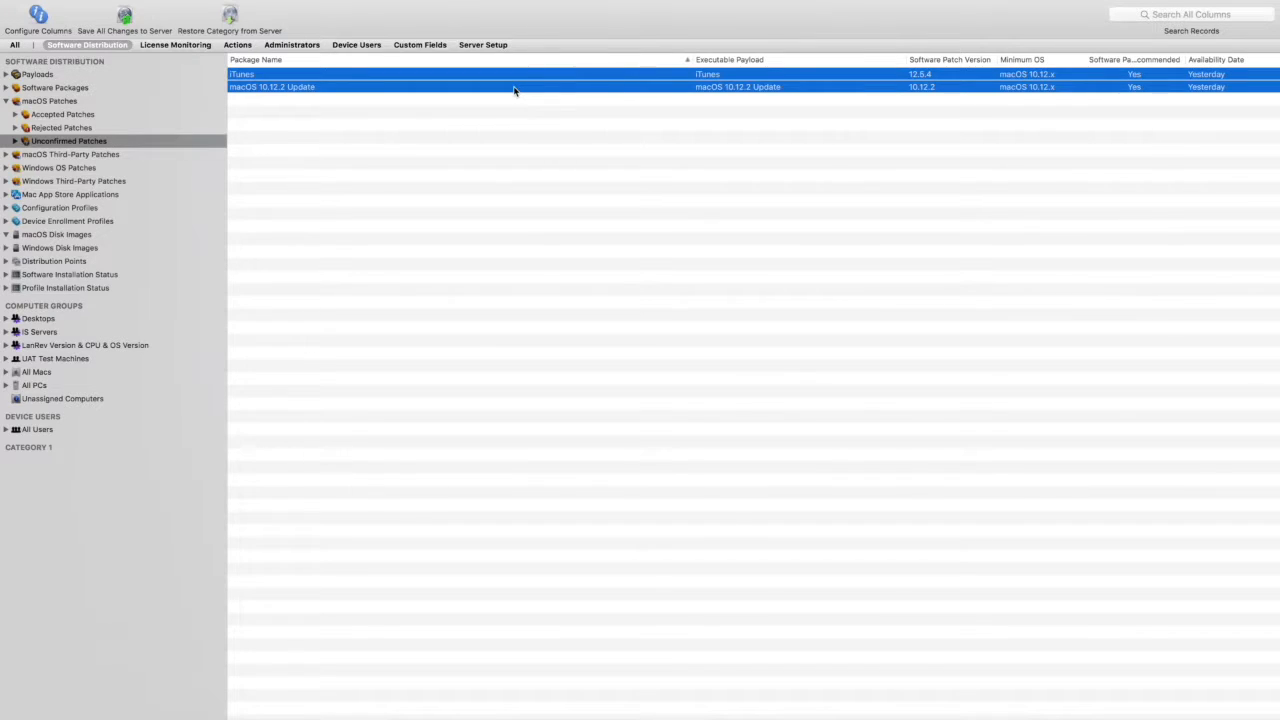
double_click(514, 90)
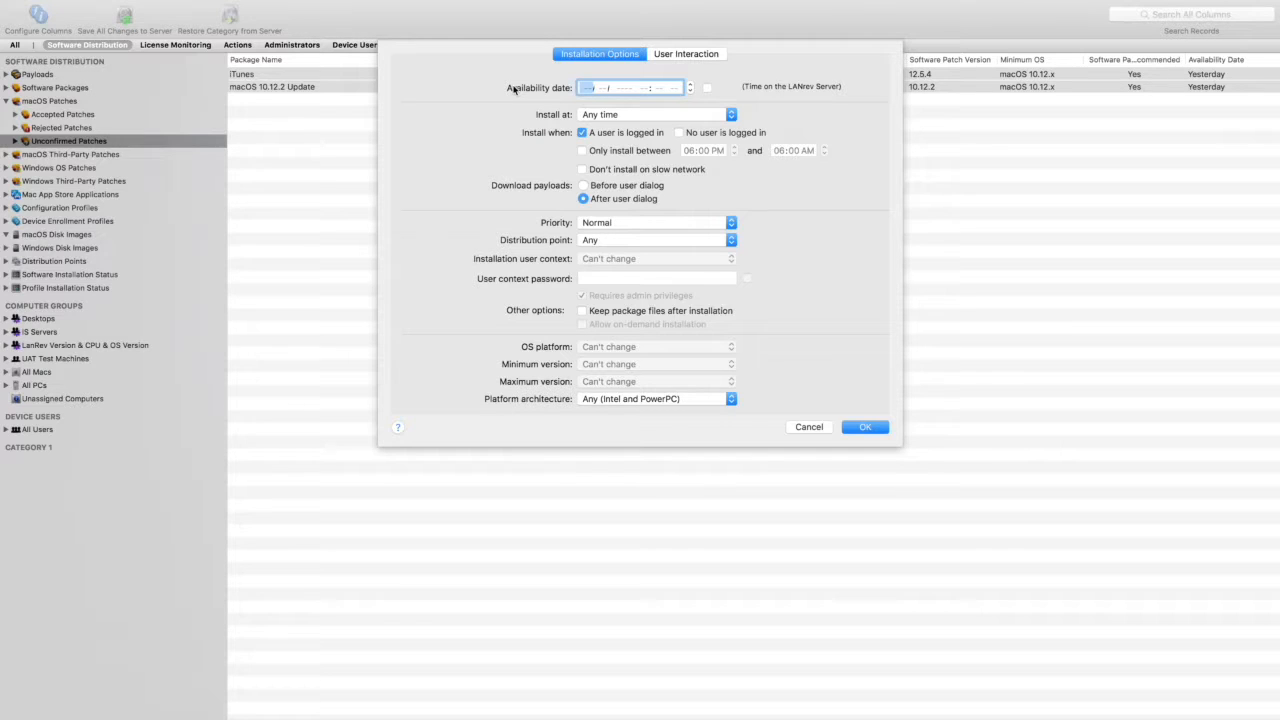
left_click(648, 117)
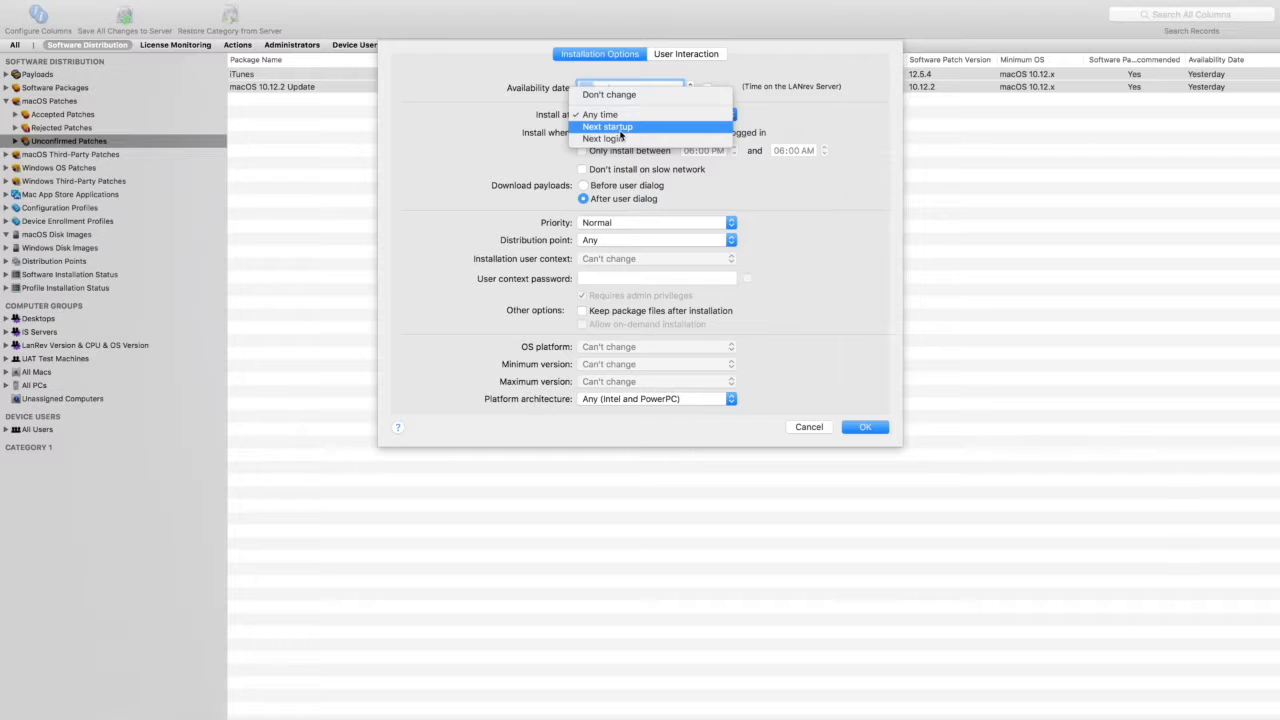
left_click(850, 114)
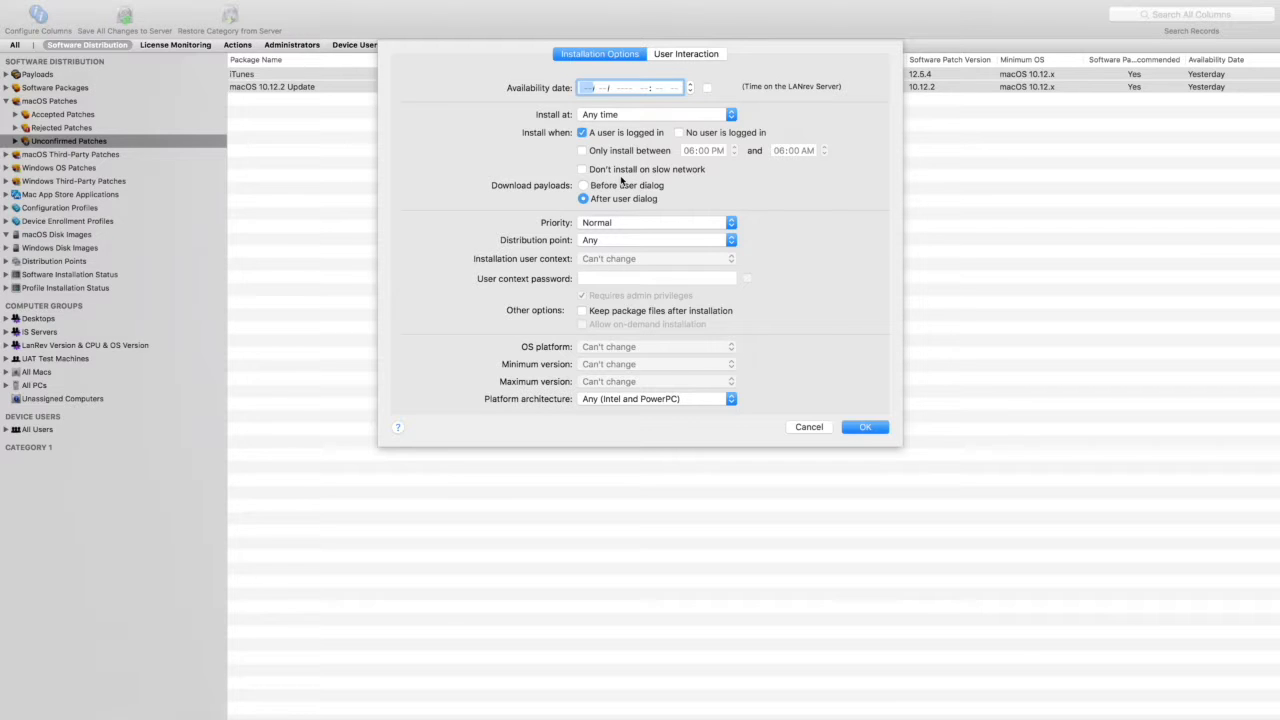
- Review the user interaction choices offered before installation for both patches and close the properties without saving
left_click(692, 54)
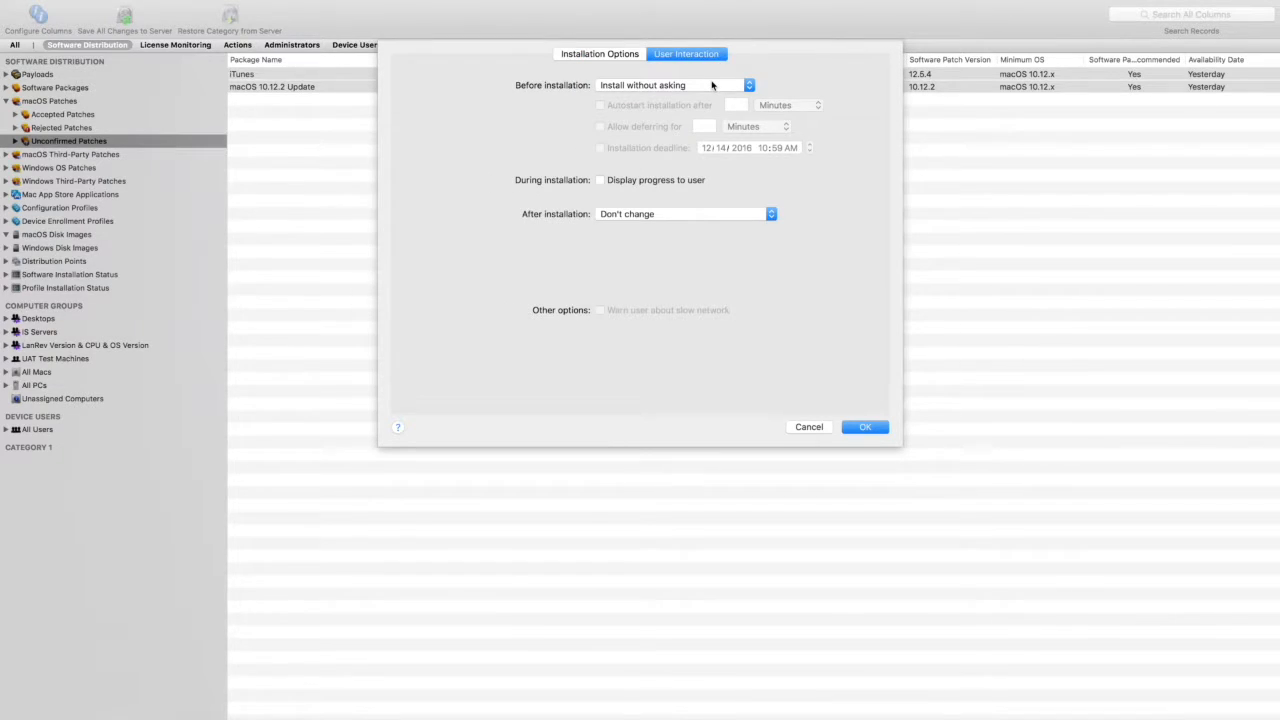
left_click(712, 85)
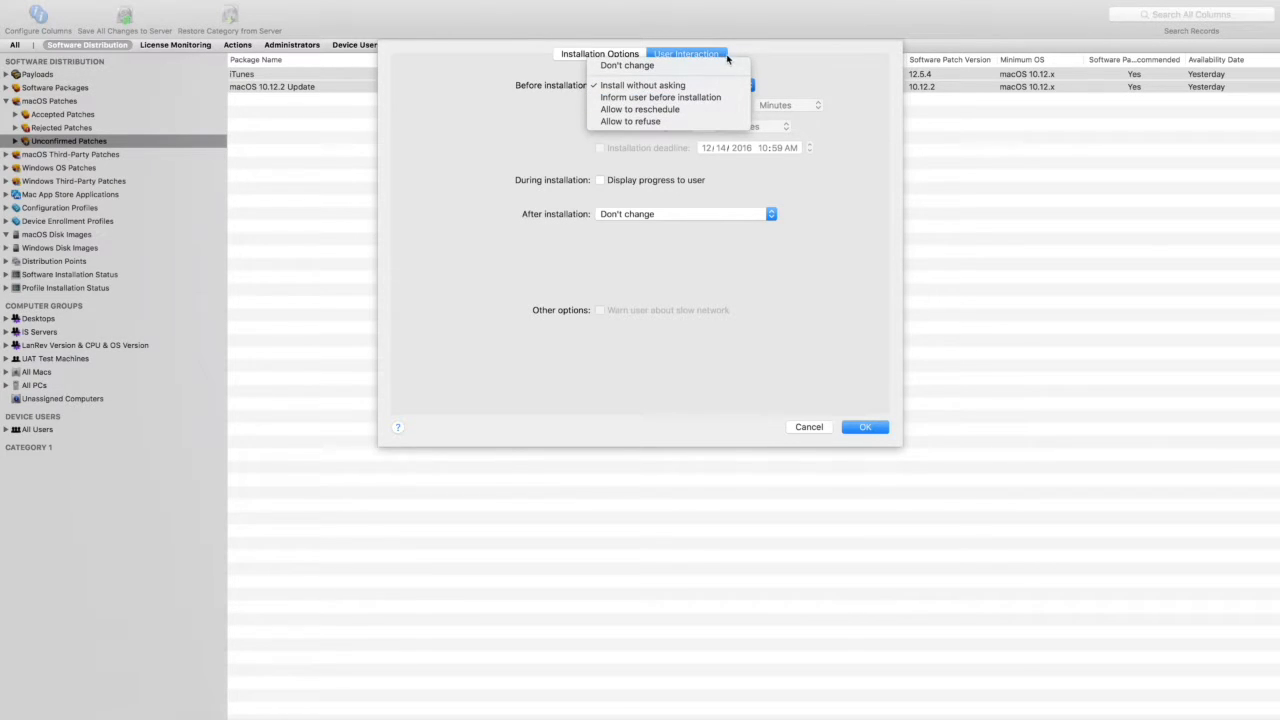
left_click(788, 112)
left_click(808, 427)
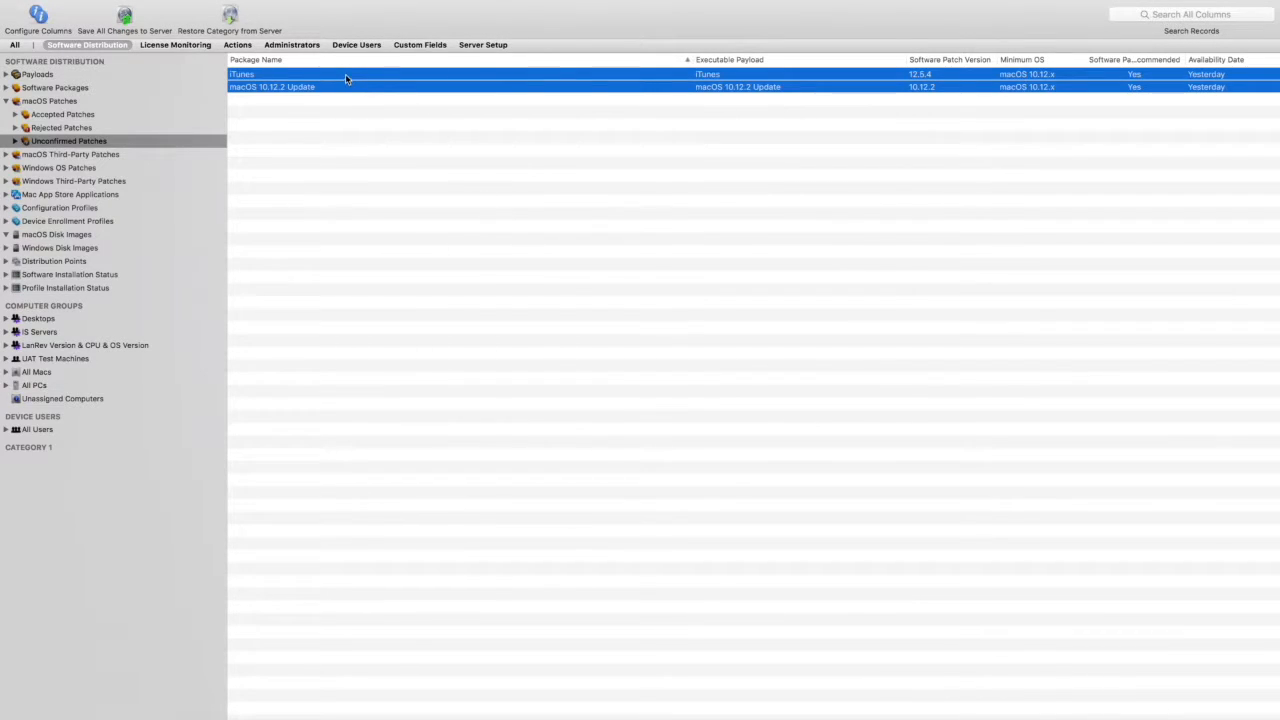
- Assign the iTunes and macOS 10.12.2 Update patches to the All Macs group and save the changes to the server
left_click_drag(342, 75, 51, 372)
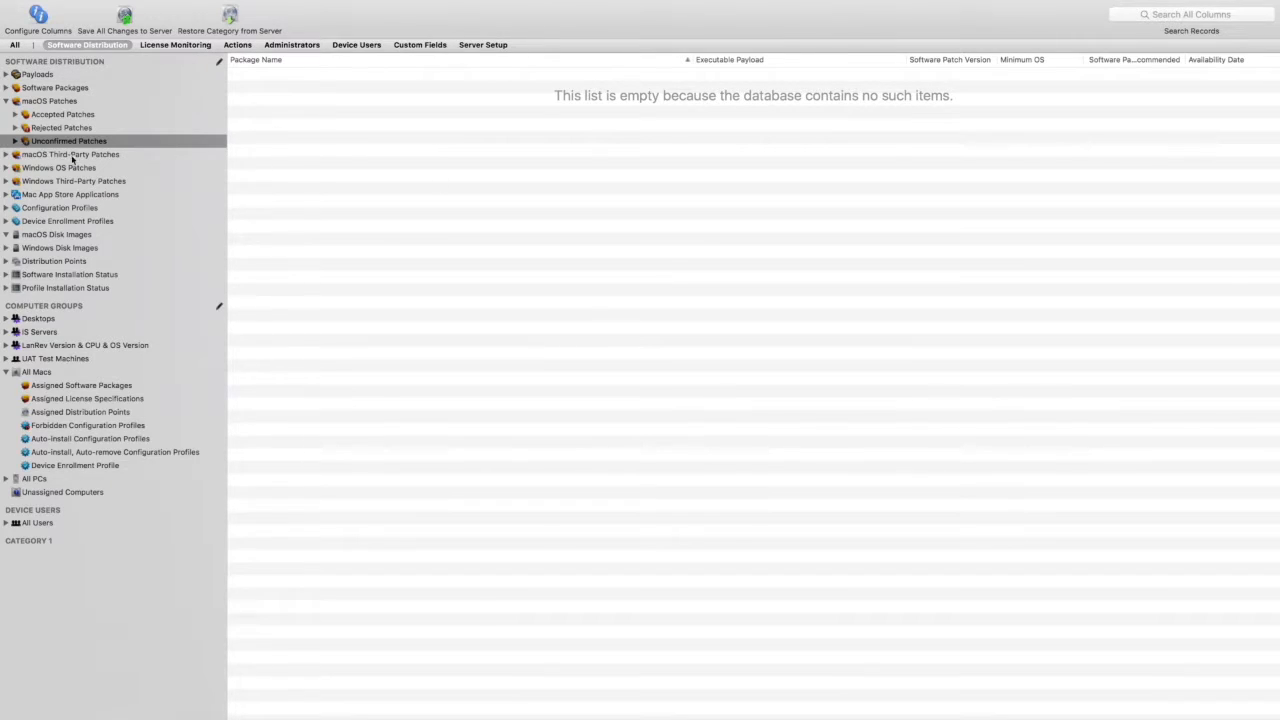
left_click(81, 115)
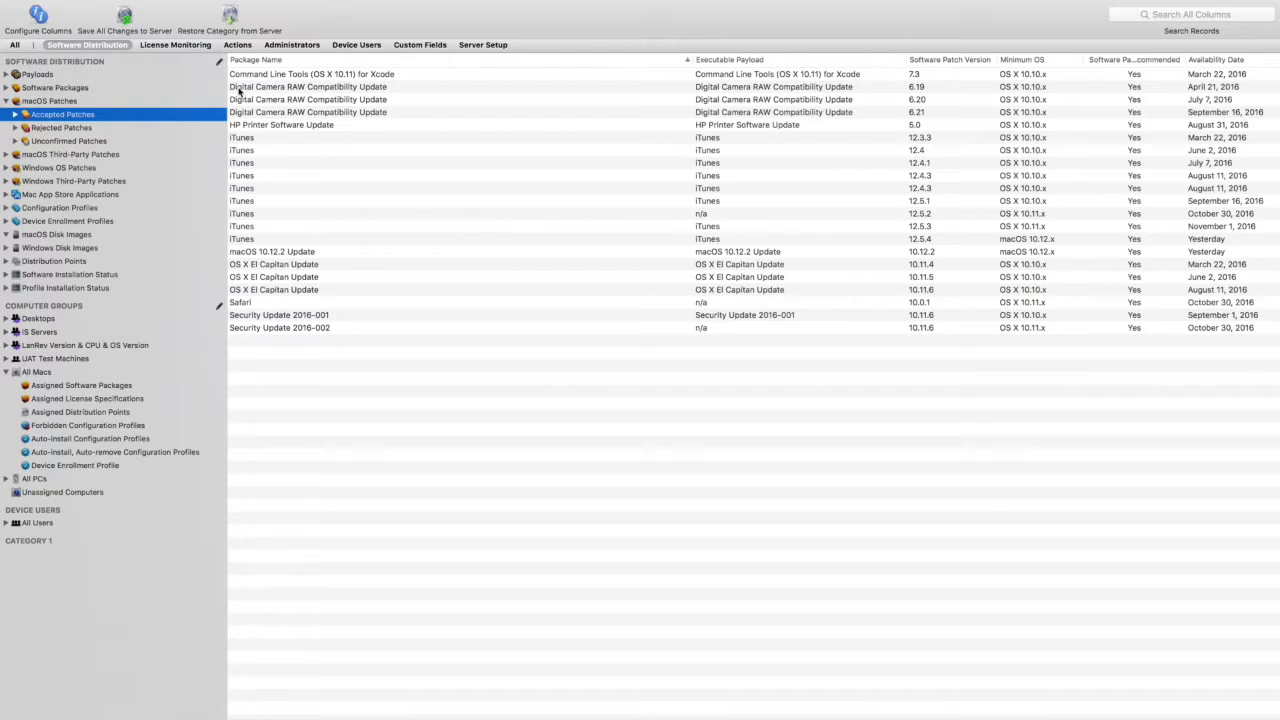
left_click(125, 19)
left_click(7, 101)
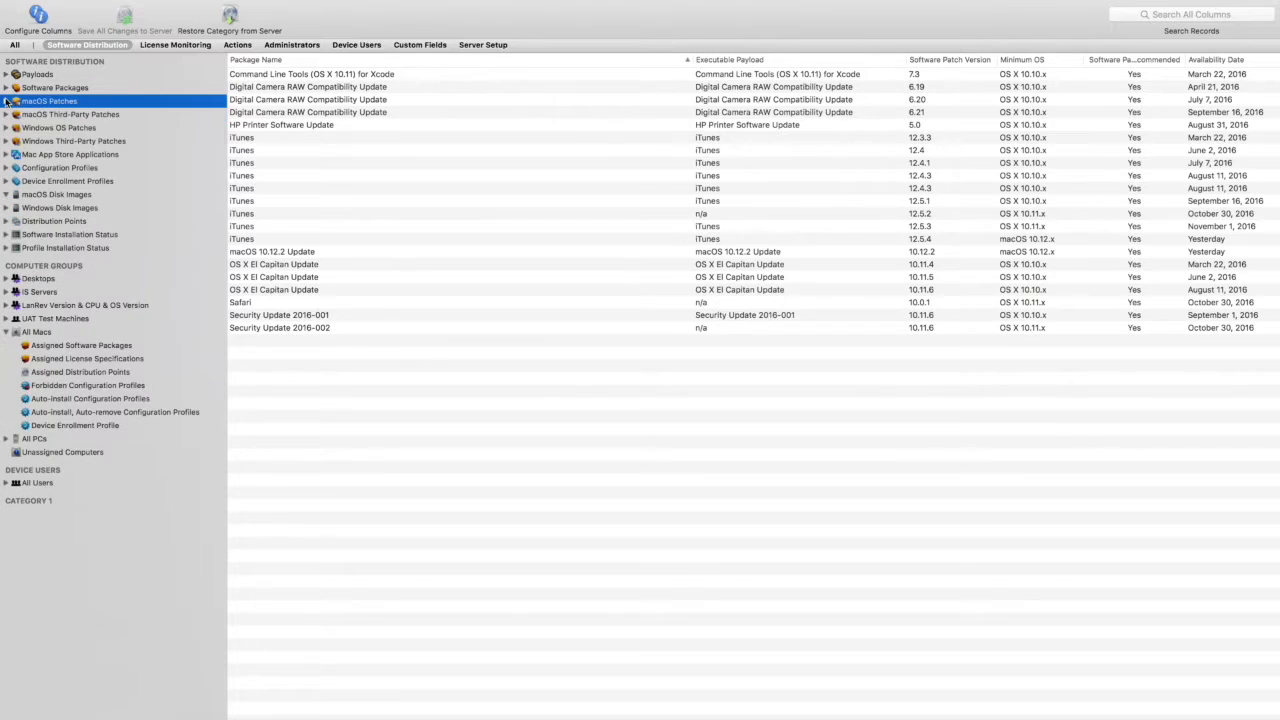
- Examine the unconfirmed Windows OS patches, selecting the whole list and clearing the selection again
left_click(61, 128)
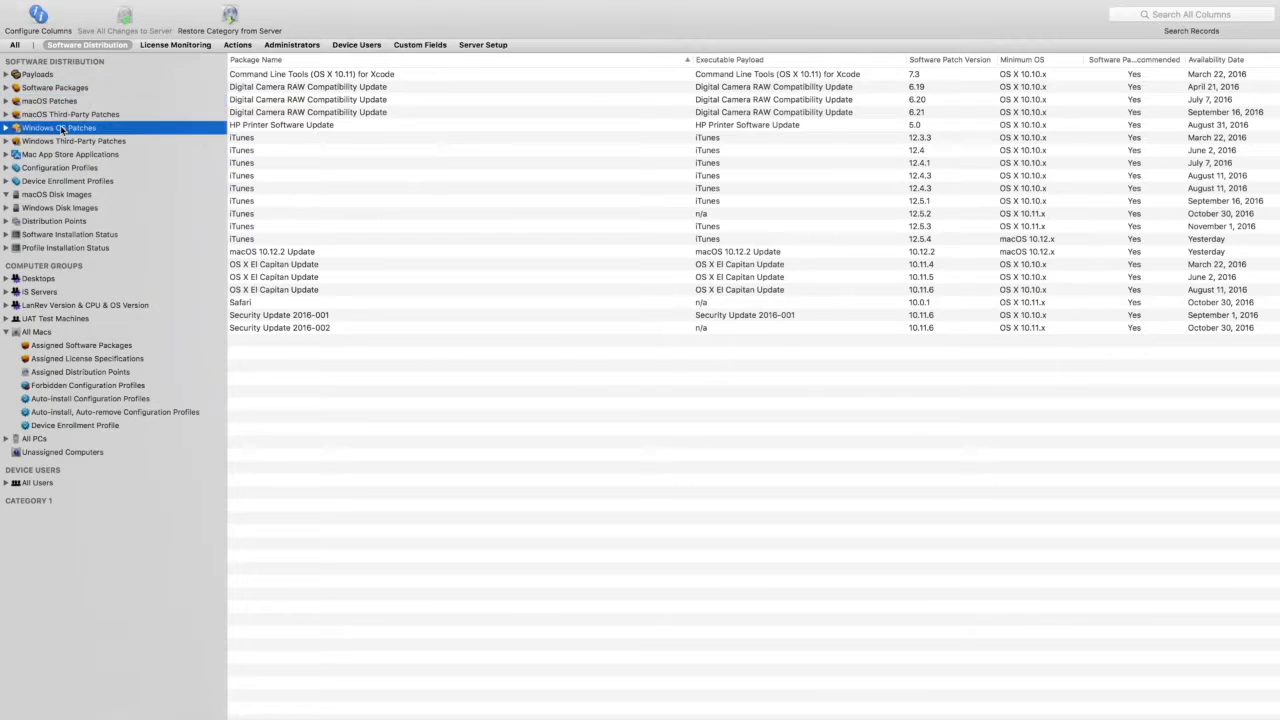
left_click(7, 130)
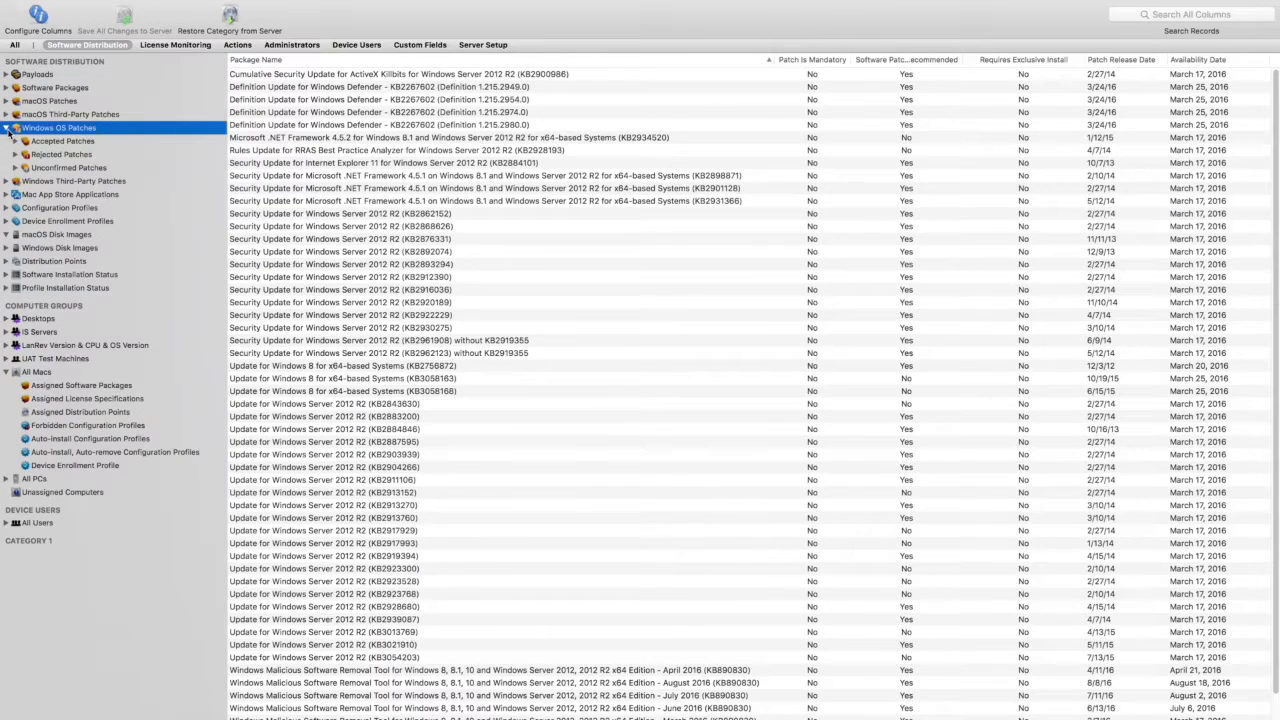
left_click(80, 171)
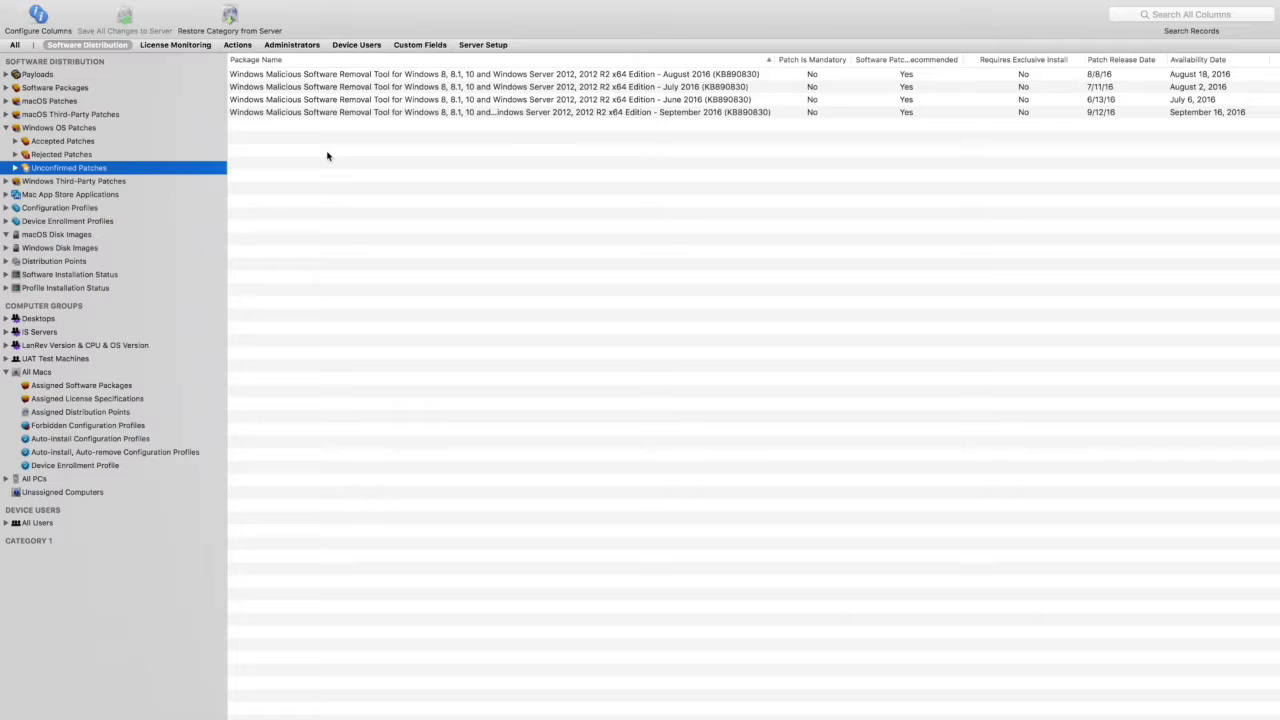
left_click_drag(326, 156, 274, 222)
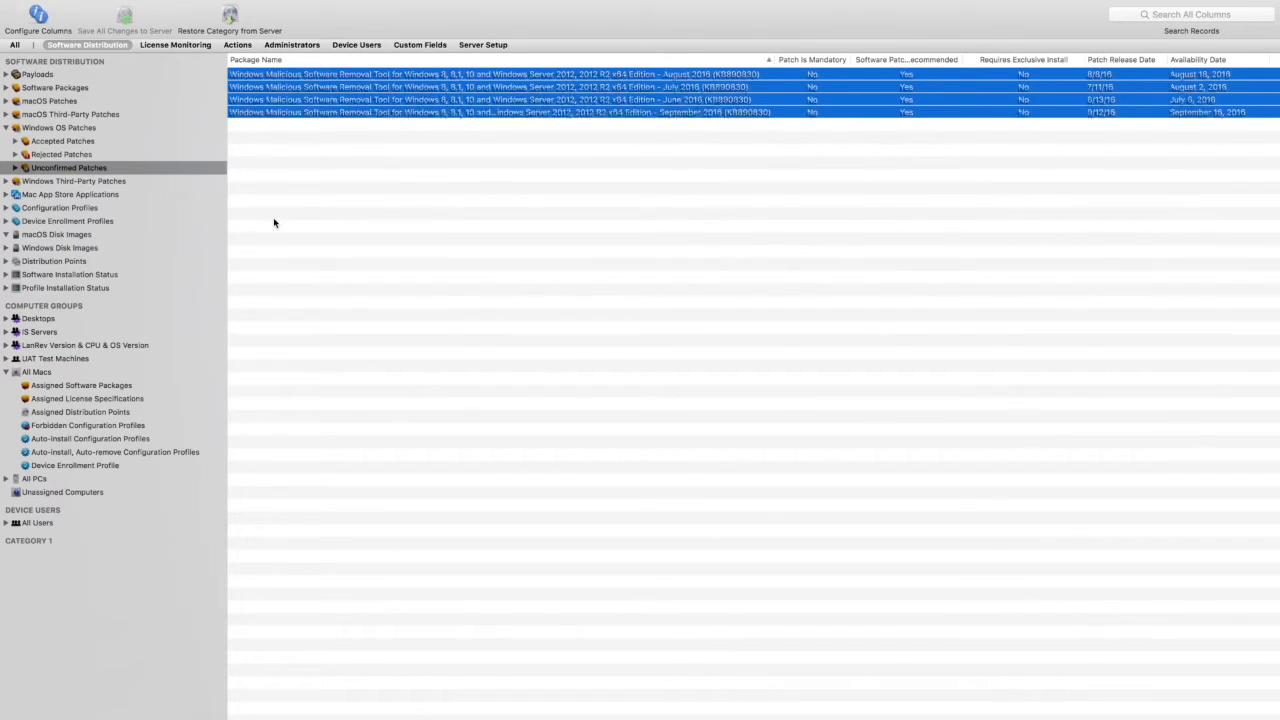
left_click(274, 222)
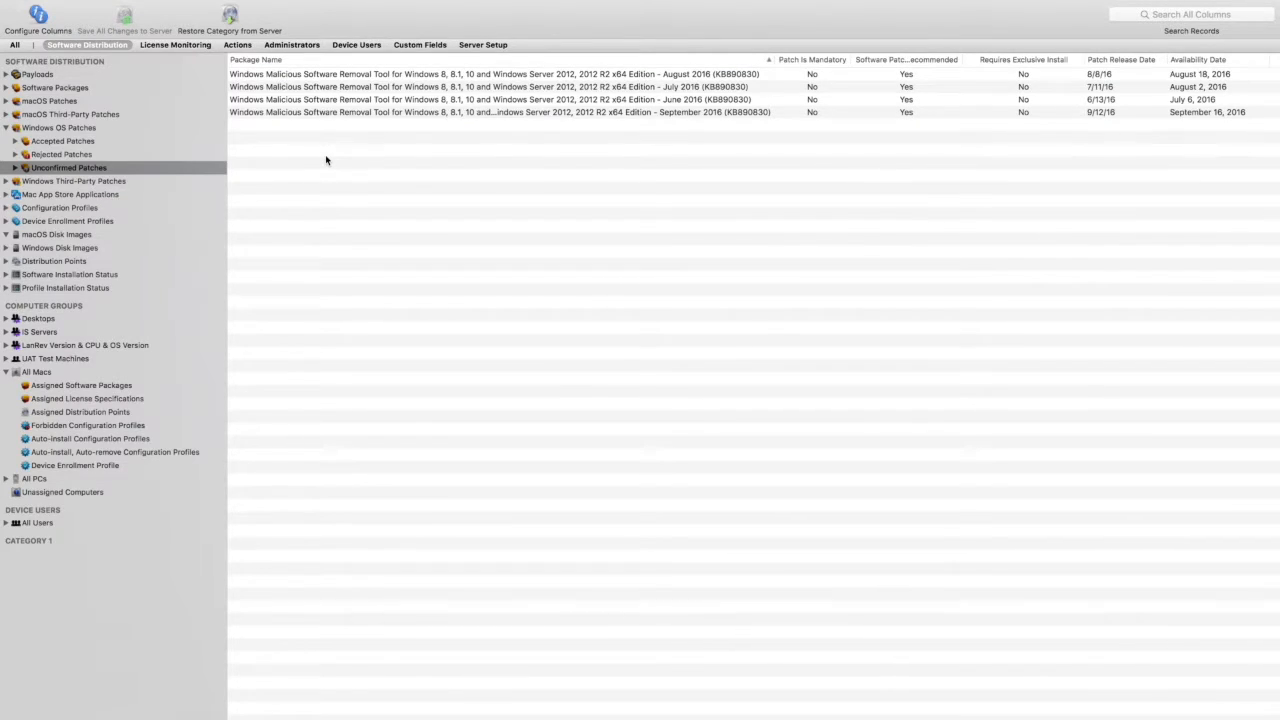
left_click(7, 129)
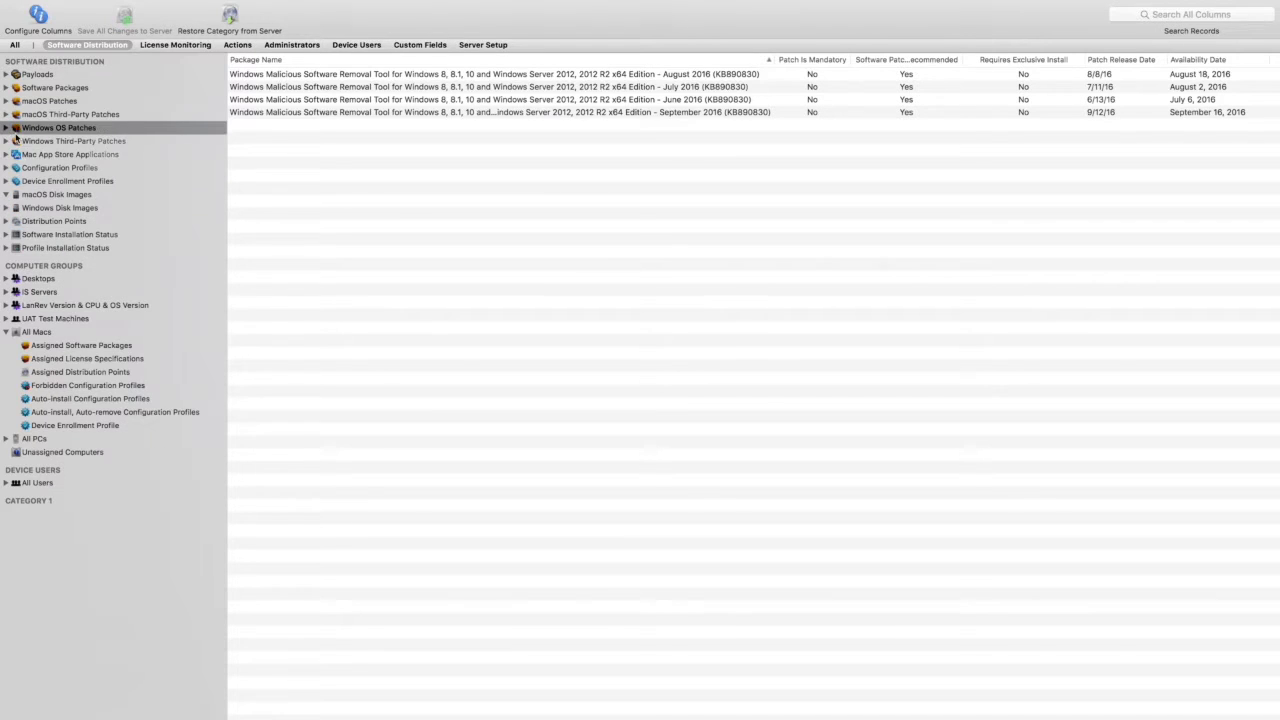
- Examine the unconfirmed and accepted Windows third-party patches, selecting all accepted ones and clearing the selection again
left_click(7, 142)
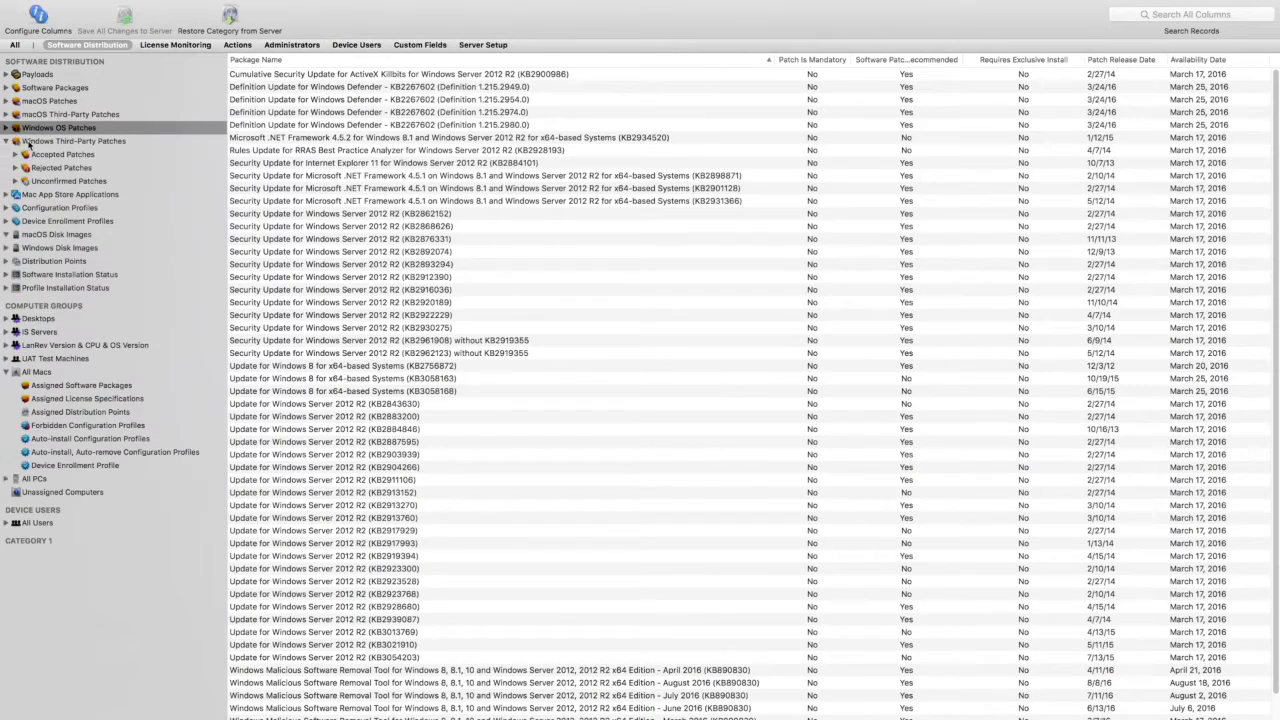
left_click(86, 183)
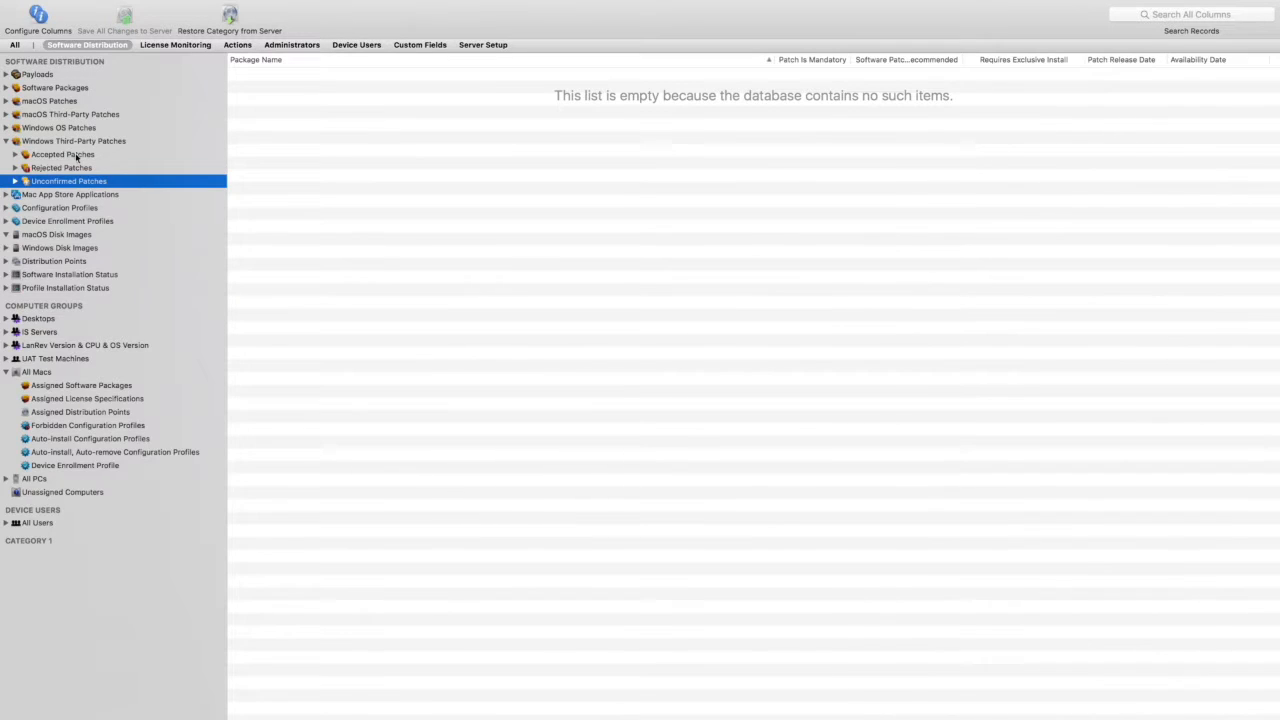
left_click(77, 156)
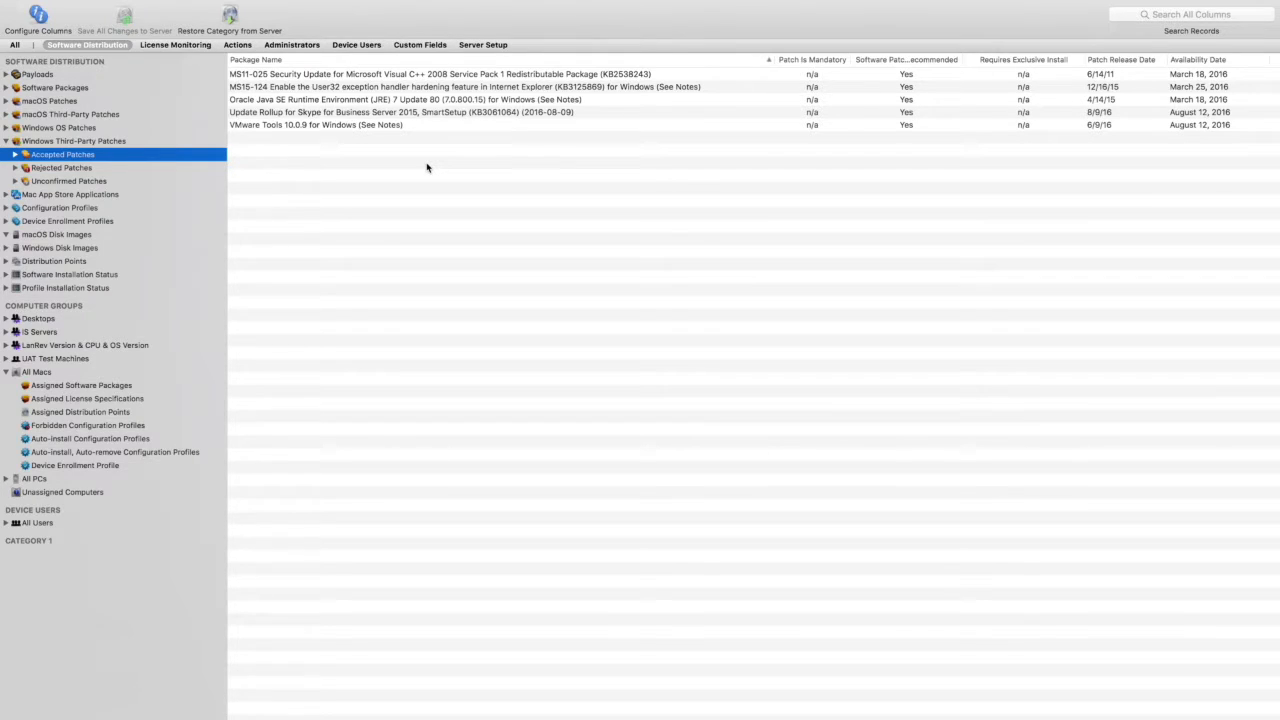
left_click_drag(427, 167, 437, 49)
left_click_drag(445, 111, 136, 411)
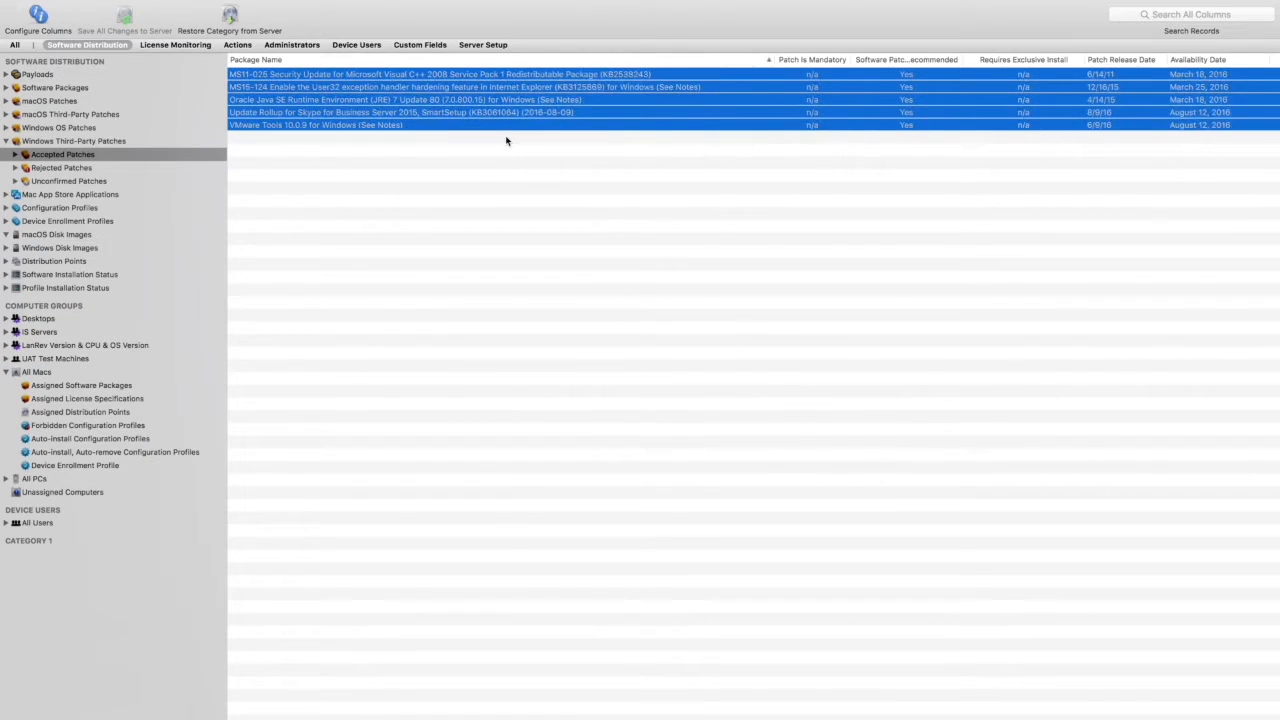
left_click(468, 193)
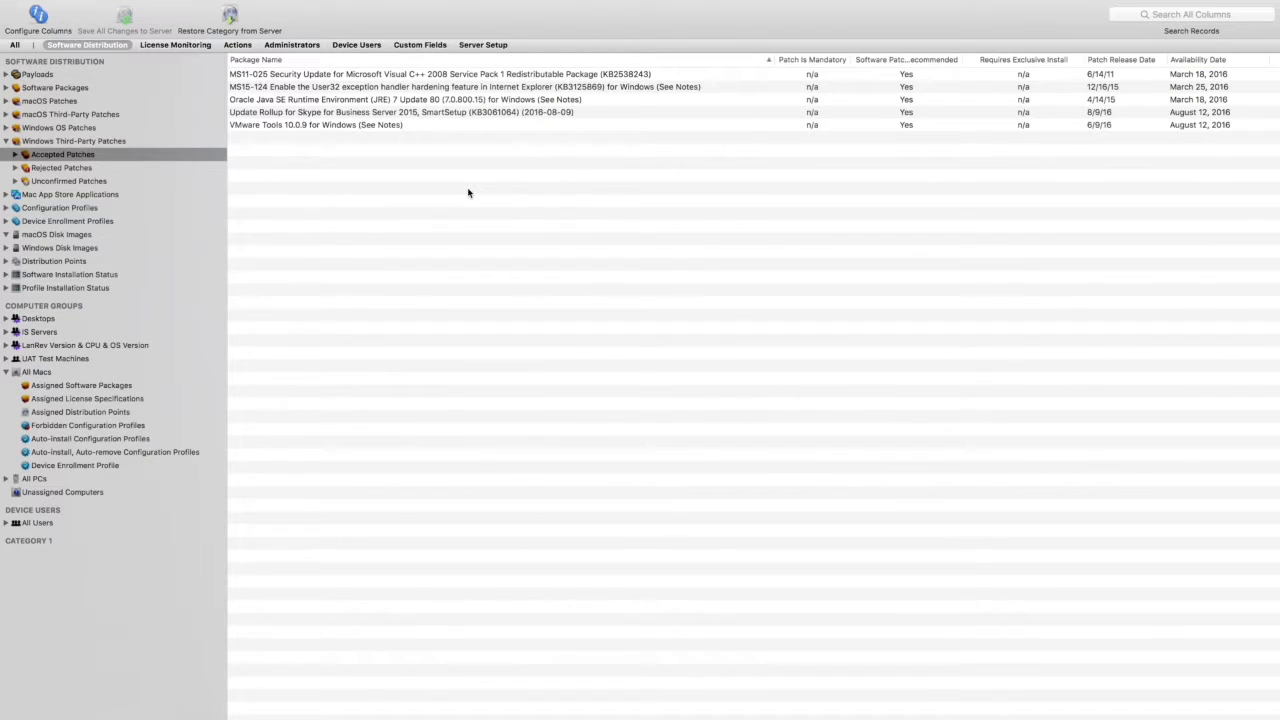
- Check the description of the accepted Skype for Business Server 2015 update rollup and close its properties without changes
left_click(443, 113)
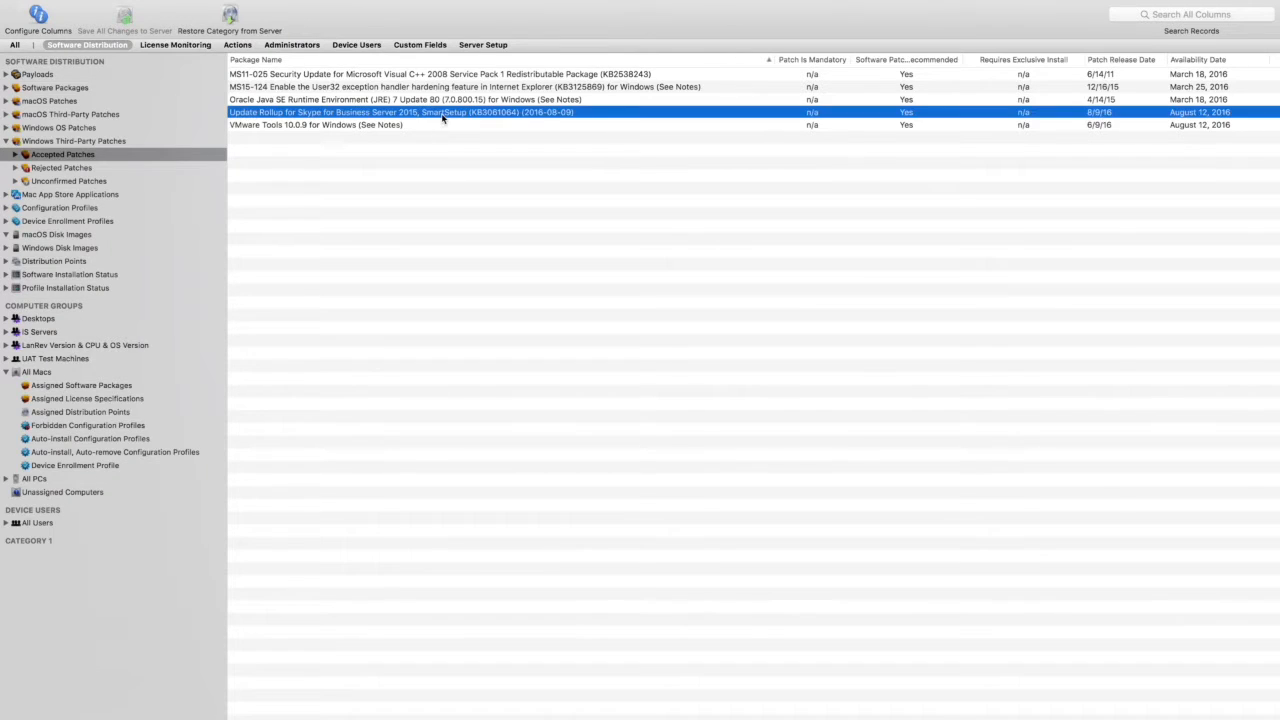
double_click(443, 115)
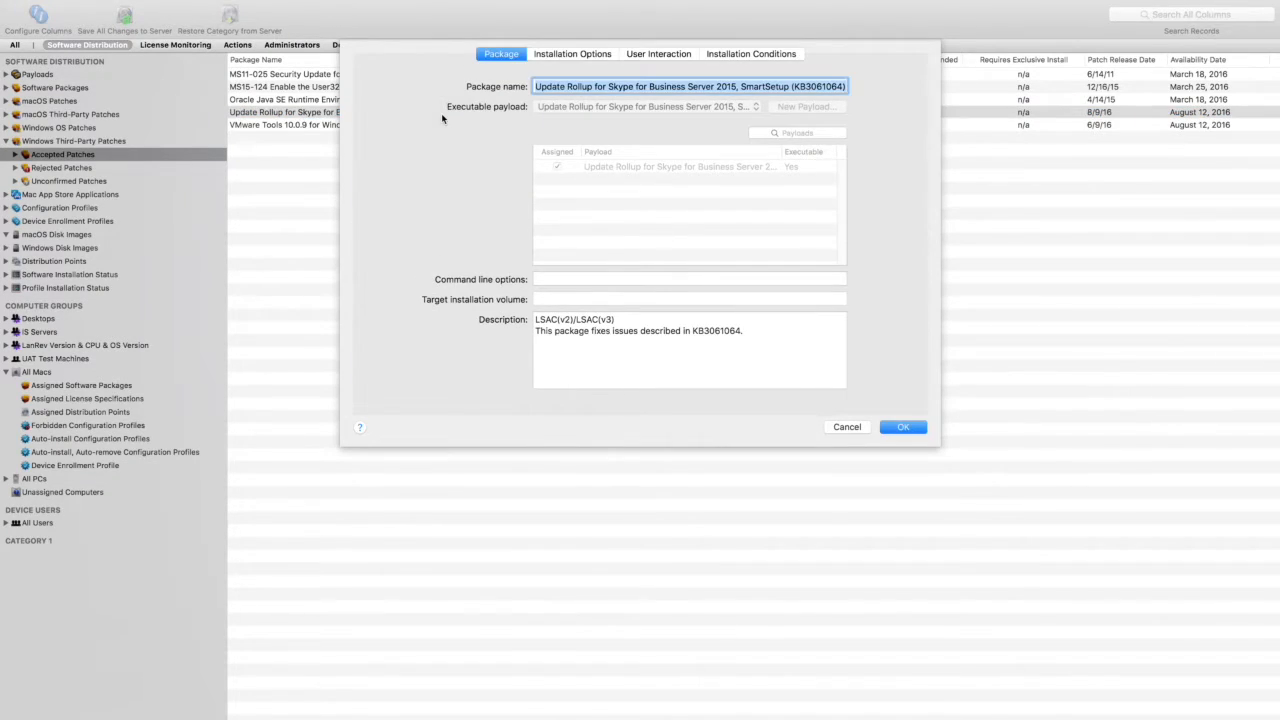
left_click_drag(538, 318, 651, 346)
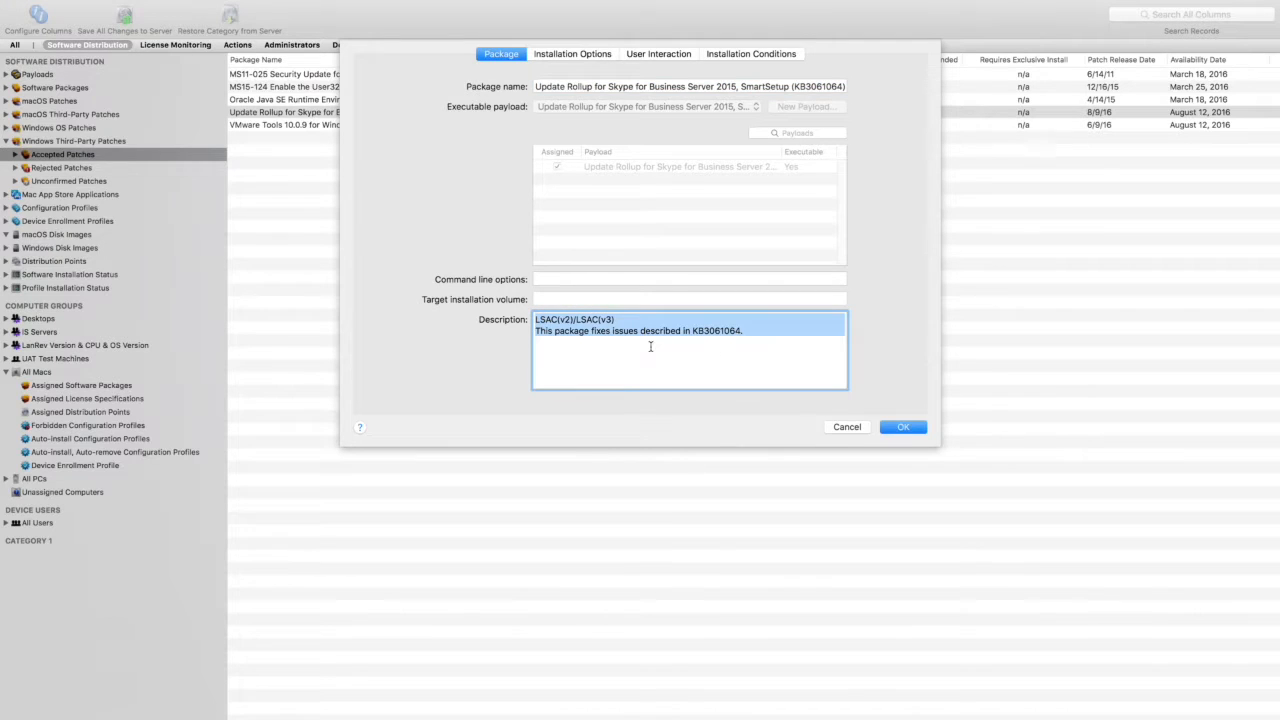
left_click(845, 427)
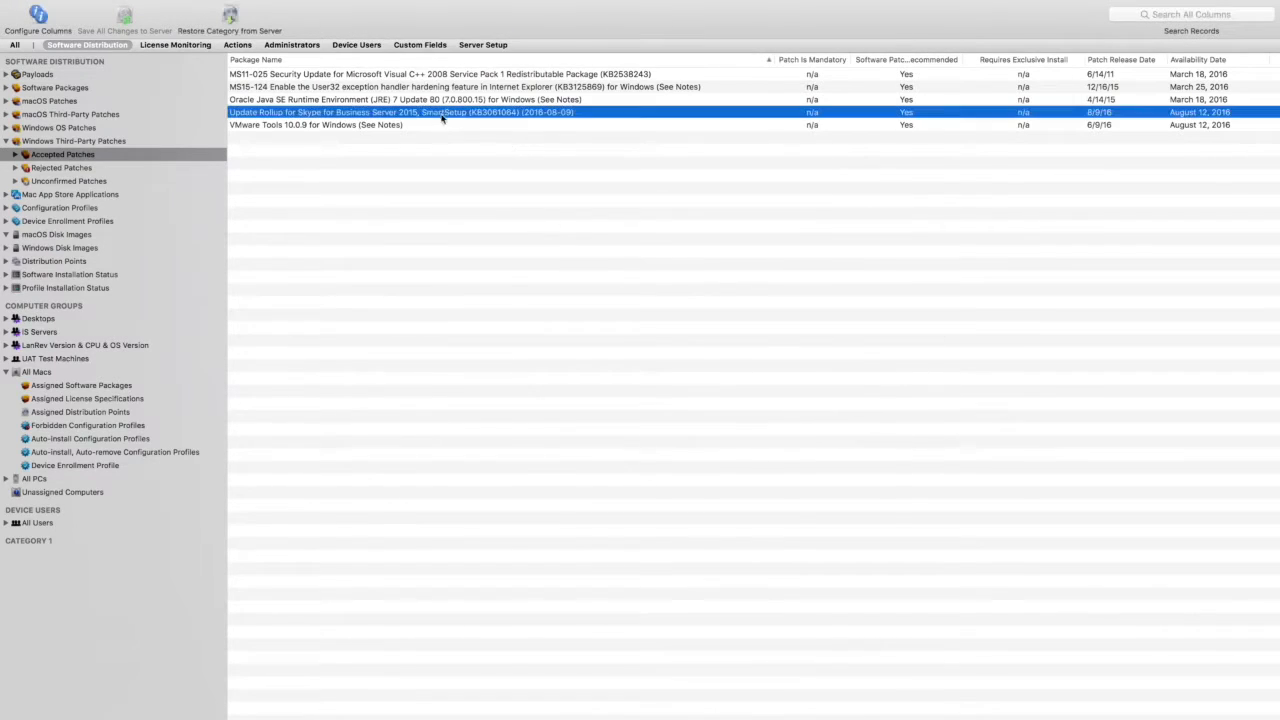
- Read the full description and notes of the Oracle Java SE Runtime Environment 7 Update 80 patch, closing its properties without changes
double_click(481, 104)
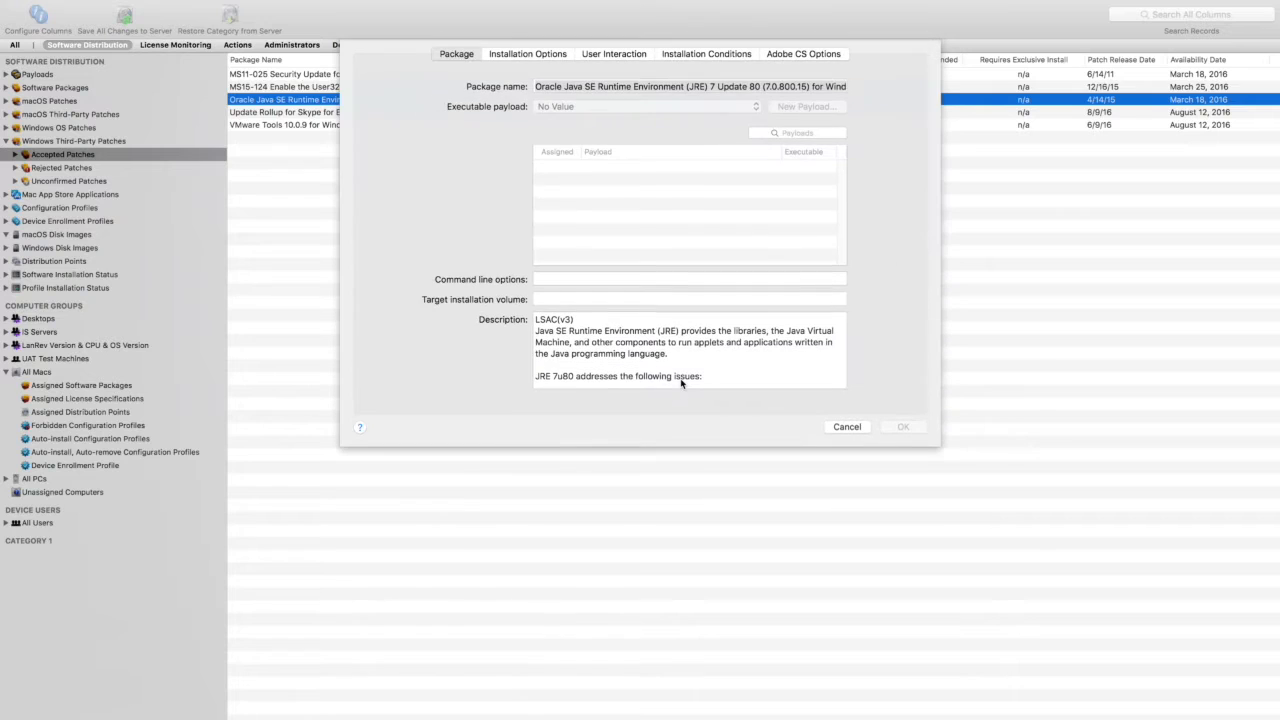
left_click(728, 350)
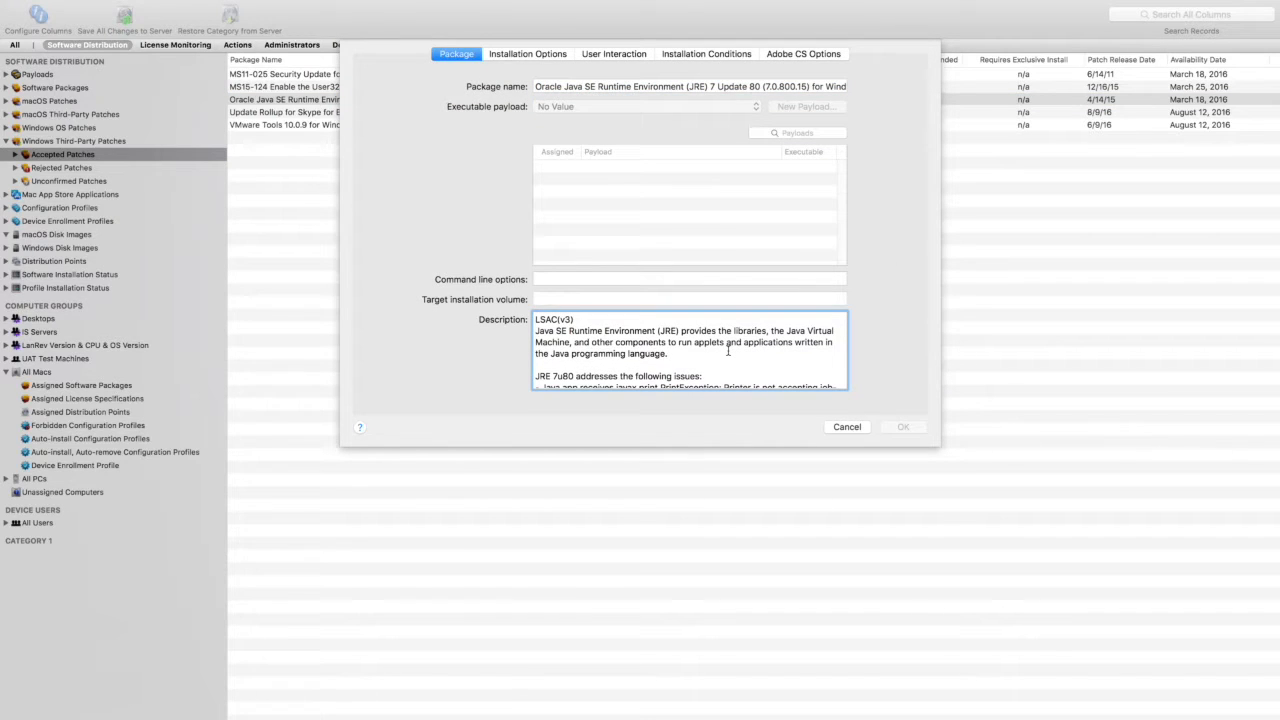
scroll(665, 352, "down", 3)
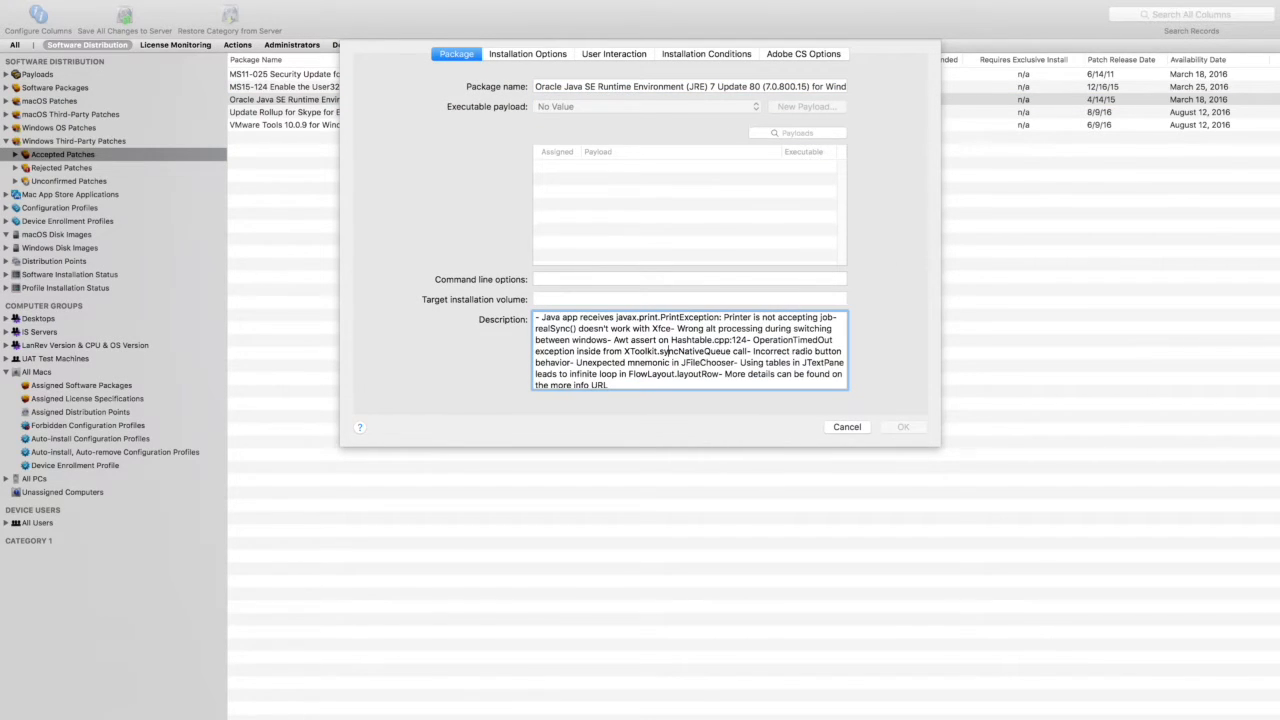
scroll(671, 362, "down", 2)
scroll(667, 380, "down", 5)
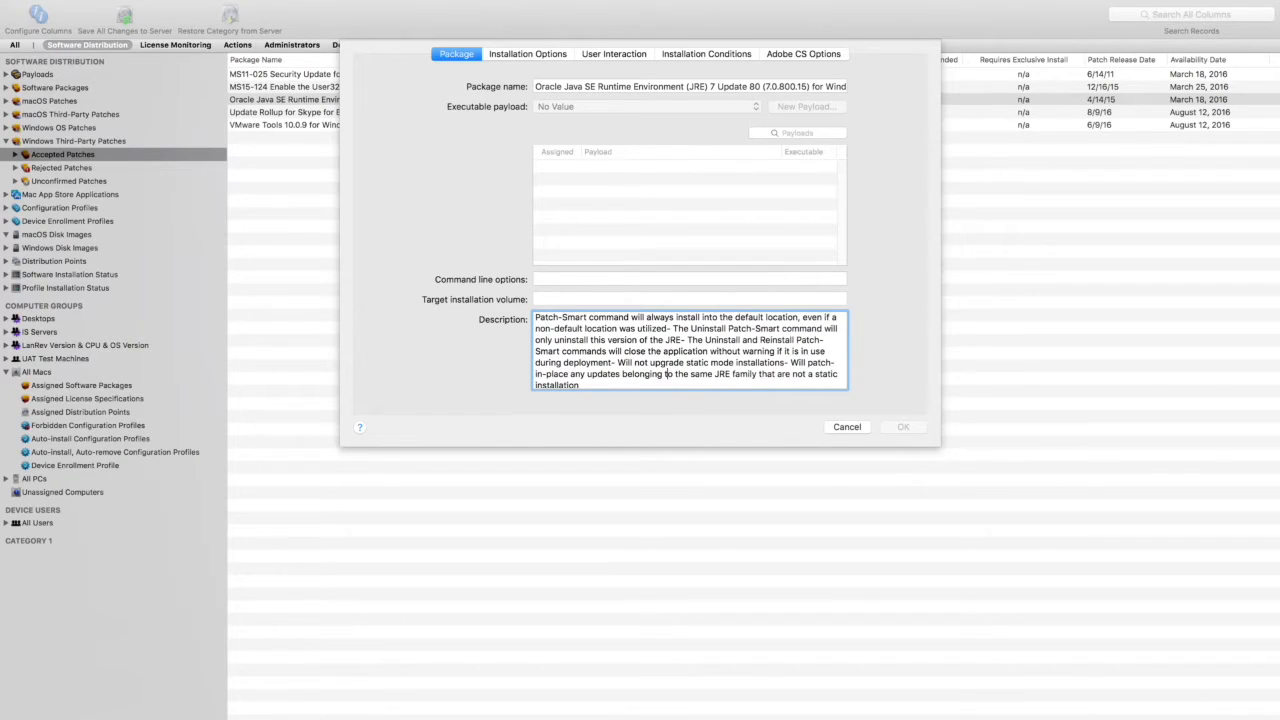
key("Return")
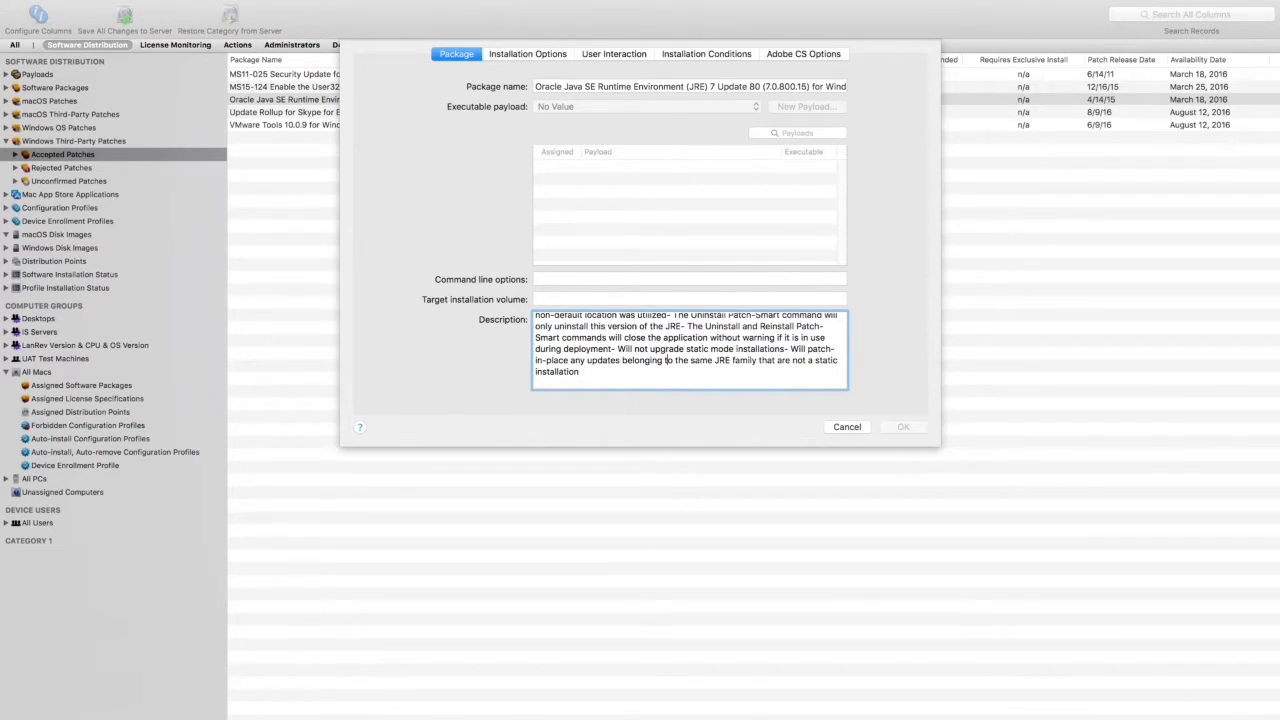
scroll(670, 340, "up", 3)
scroll(667, 317, "up", 2)
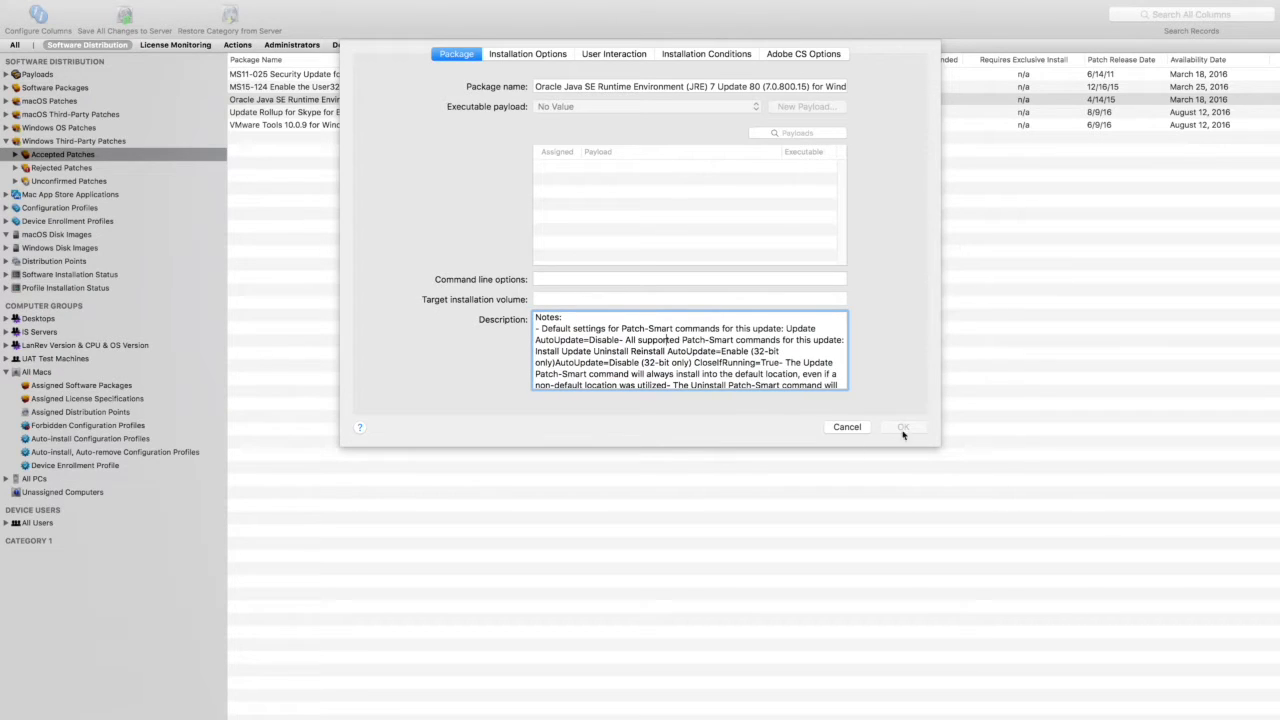
left_click(860, 430)
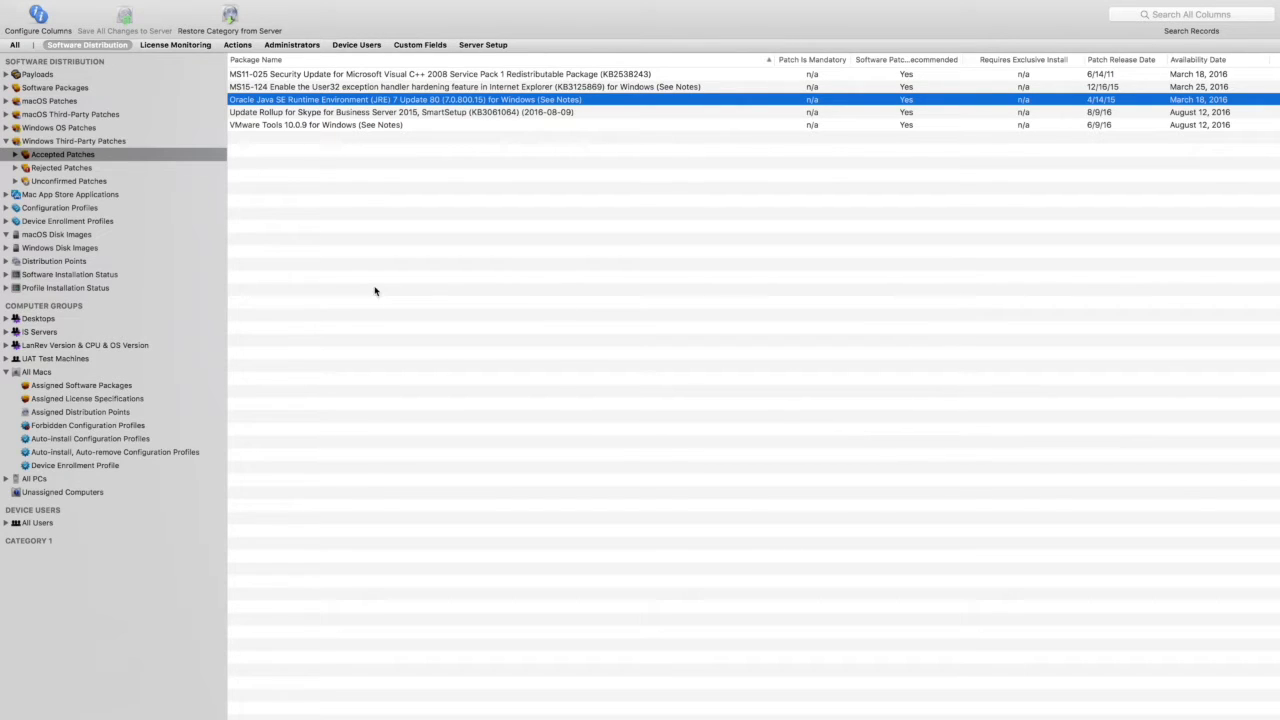
left_click(6, 141)
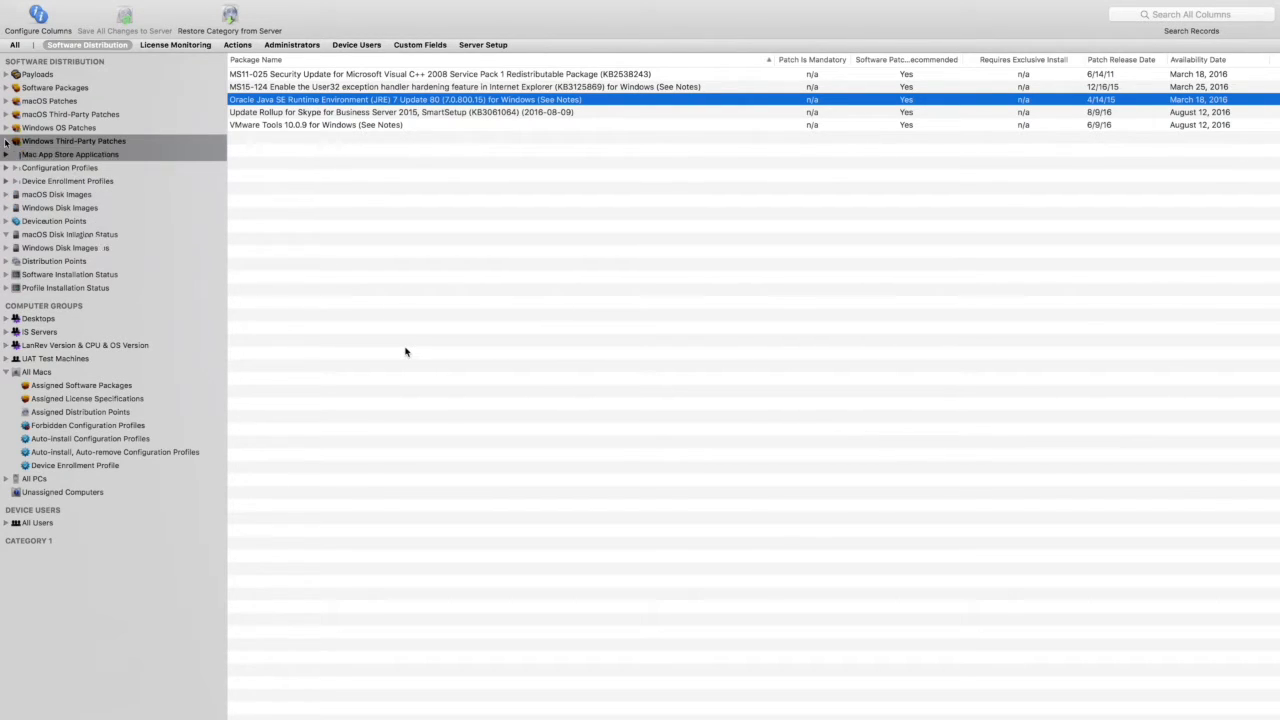